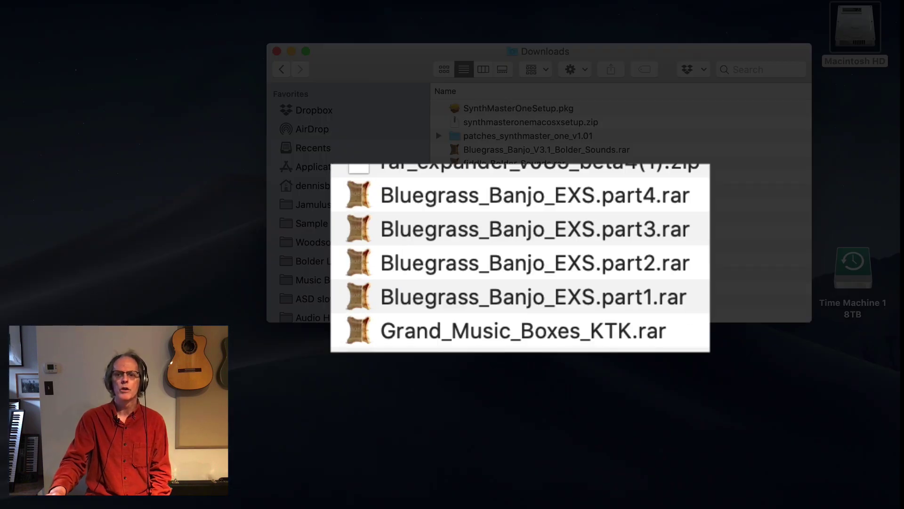
# Step: Expand the Bluegrass_Banjo_EXS.part1.rar archive from Downloads into the Bolder EXS libraries folder
pyautogui.click(592, 291)
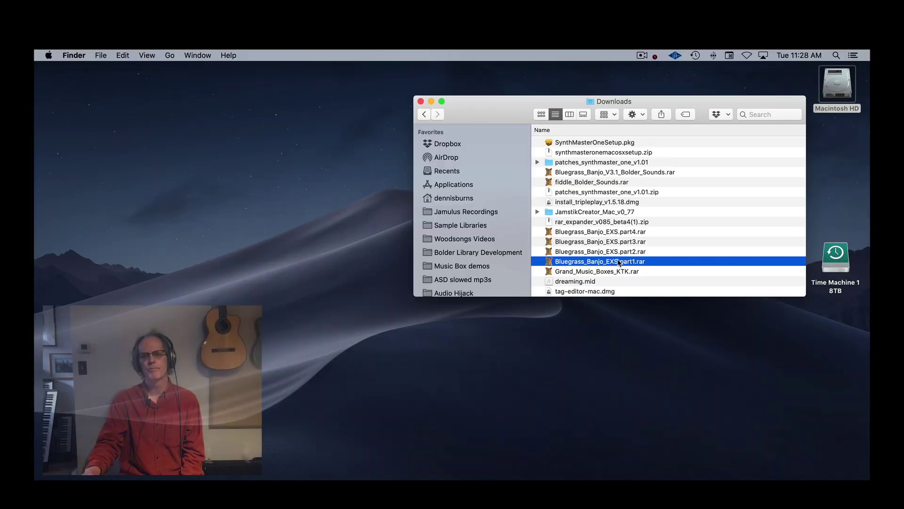
pyautogui.doubleClick(620, 261)
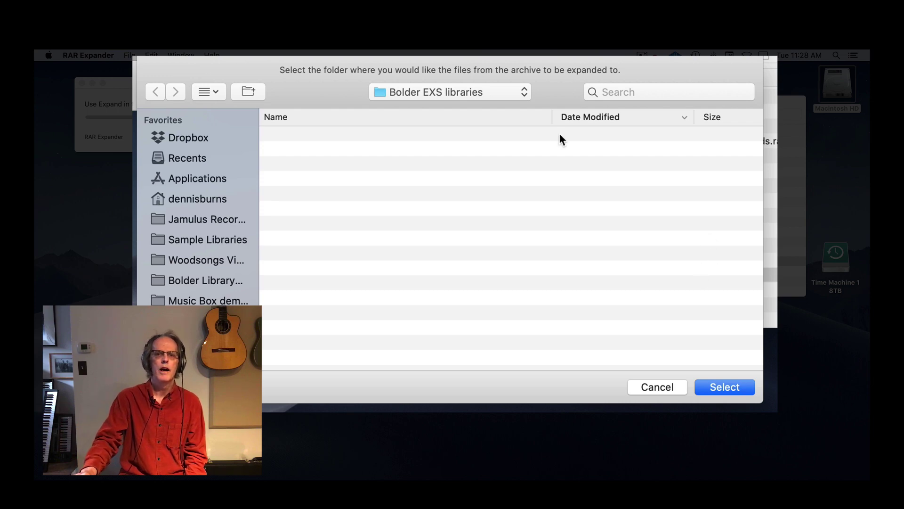
pyautogui.click(500, 96)
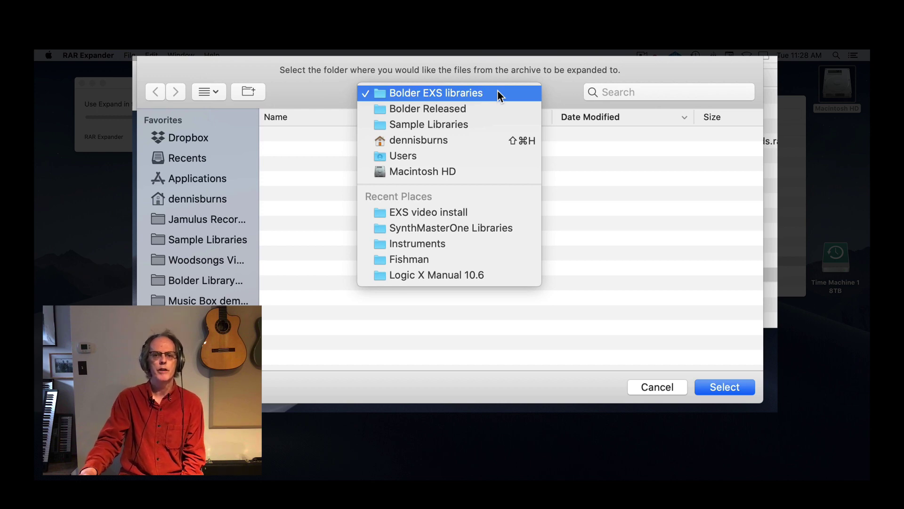
pyautogui.click(498, 91)
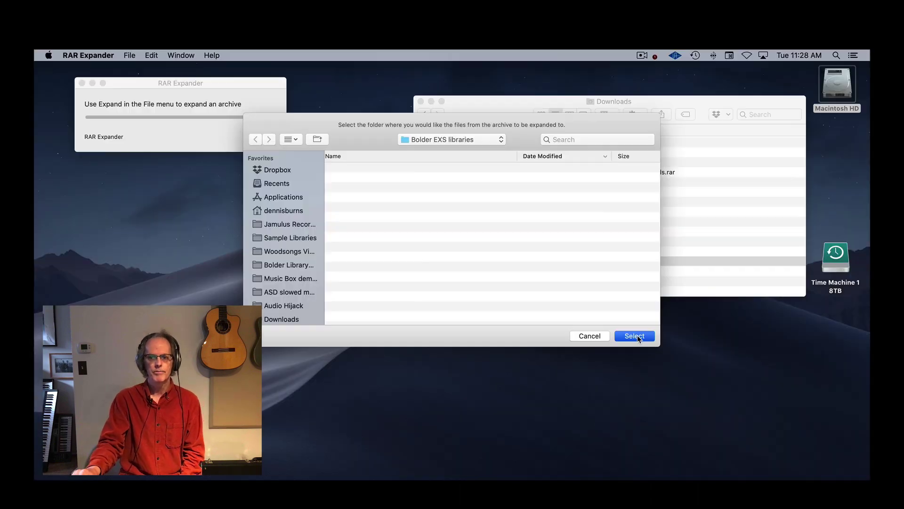
pyautogui.click(636, 335)
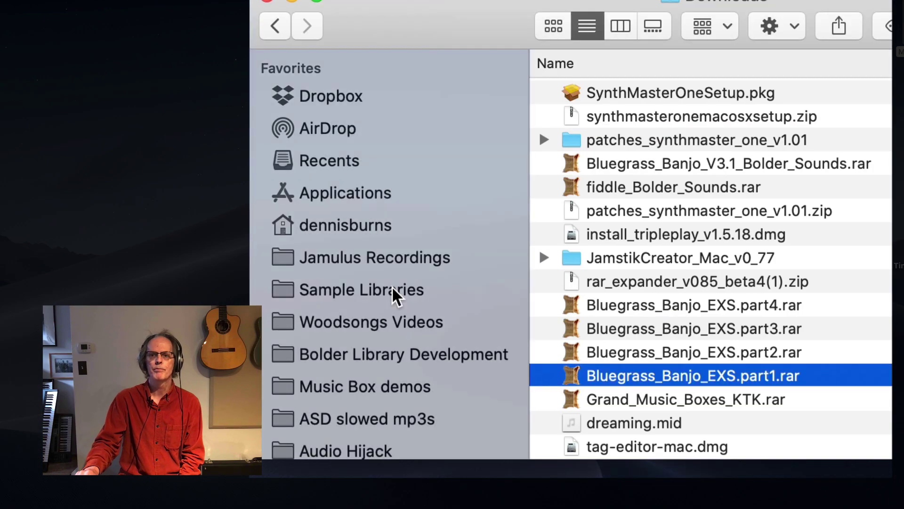
# Step: Open the extracted Bluegrass Banjo EXS folder in Sample Libraries, inside Bolder Released and Bolder EXS libraries
pyautogui.click(393, 290)
pyautogui.click(627, 115)
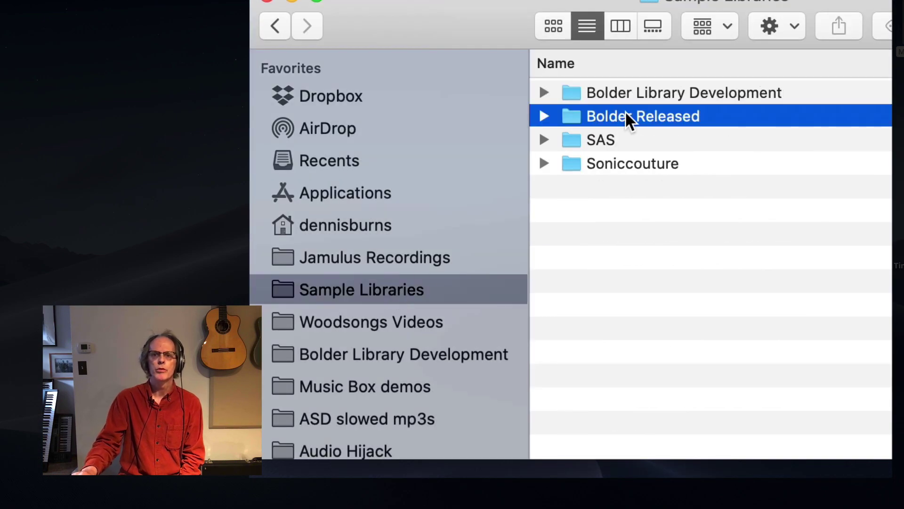
pyautogui.doubleClick(626, 116)
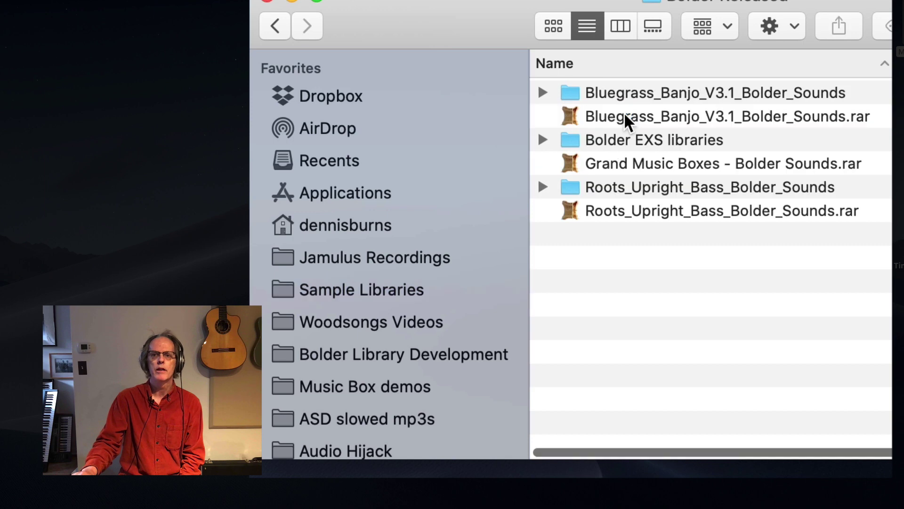
pyautogui.doubleClick(699, 134)
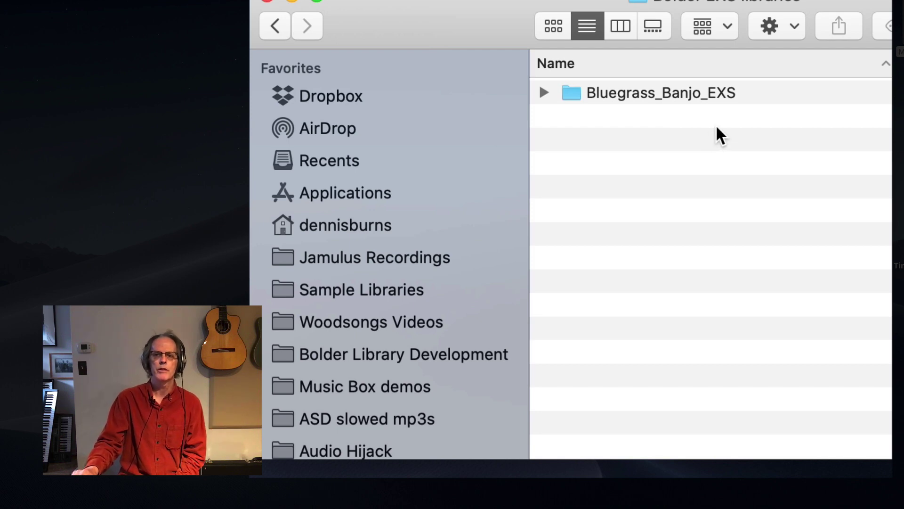
pyautogui.doubleClick(625, 91)
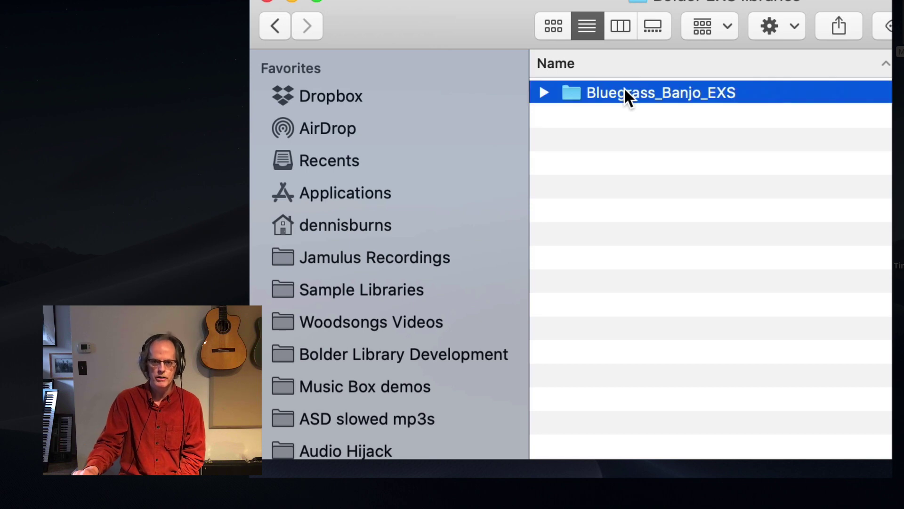
pyautogui.doubleClick(625, 92)
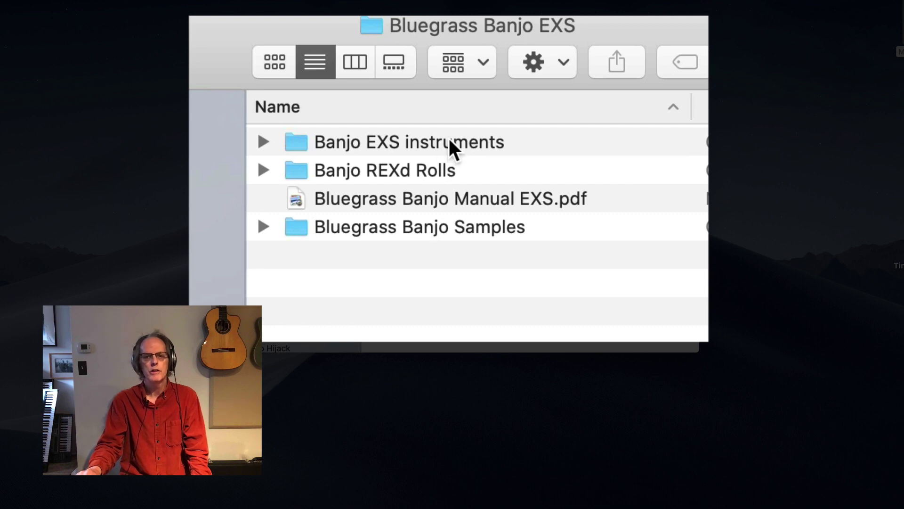
# Step: Examine the contents of the Banjo EXS instruments folder and return to its parent folder
pyautogui.doubleClick(296, 143)
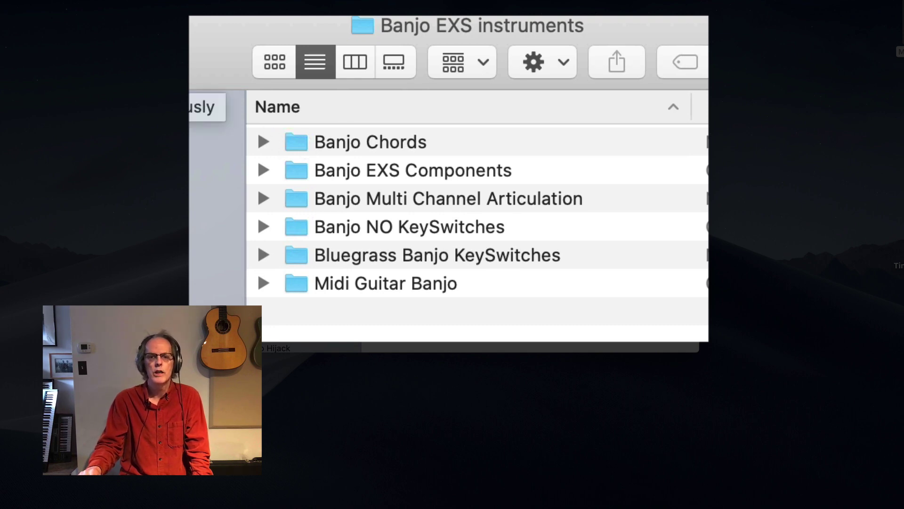
pyautogui.press('super+Up')
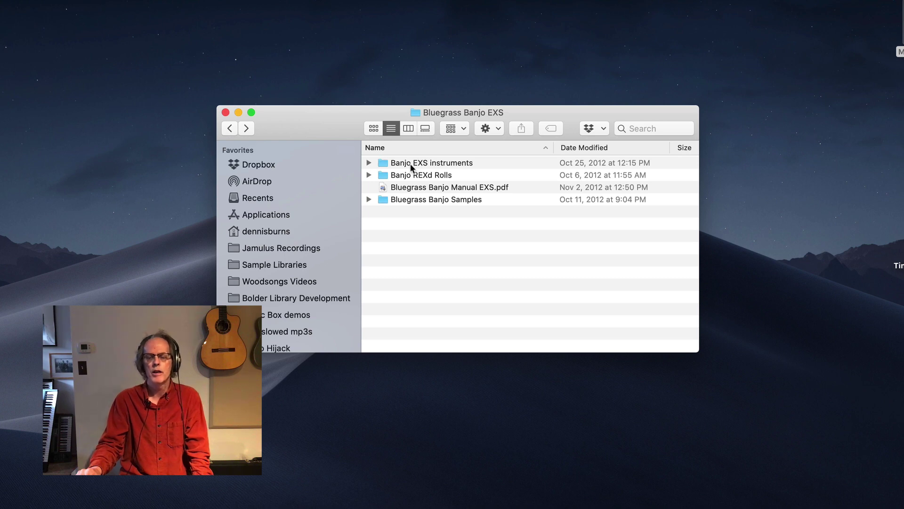
pyautogui.moveTo(327, 121); pyautogui.dragTo(259, 89)
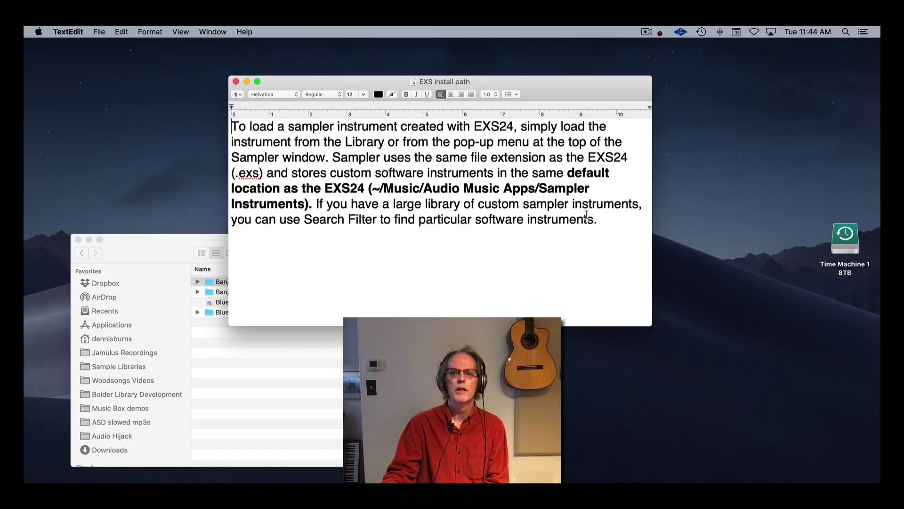
# Step: Switch to Finder and set its preferences to show hard disks on the desktop
pyautogui.press('super+Tab')
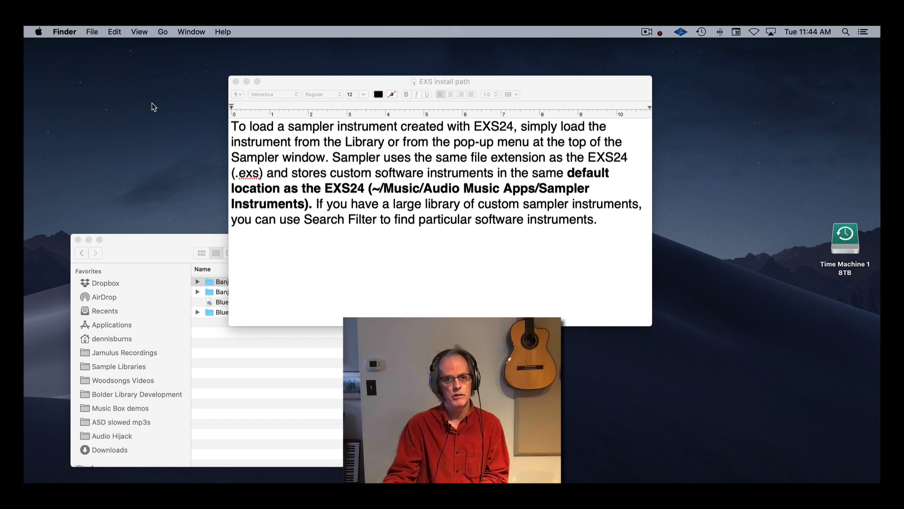
pyautogui.click(66, 32)
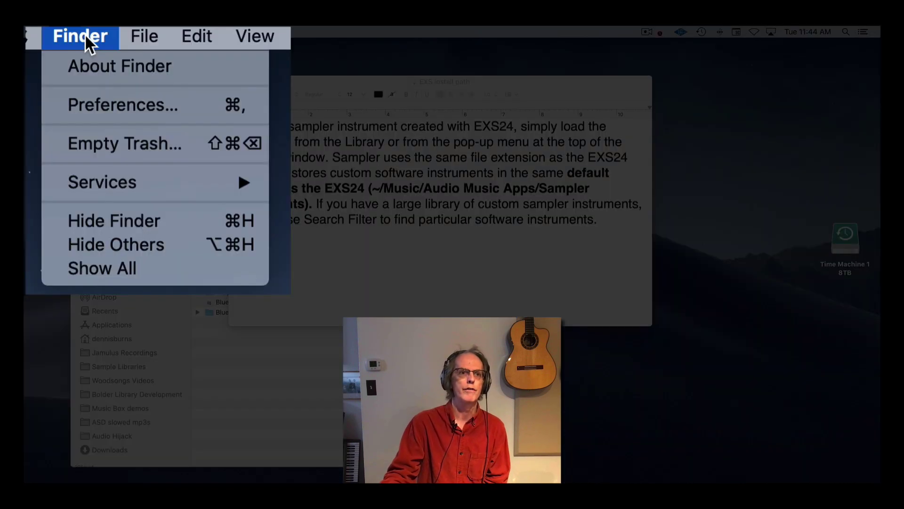
pyautogui.click(85, 105)
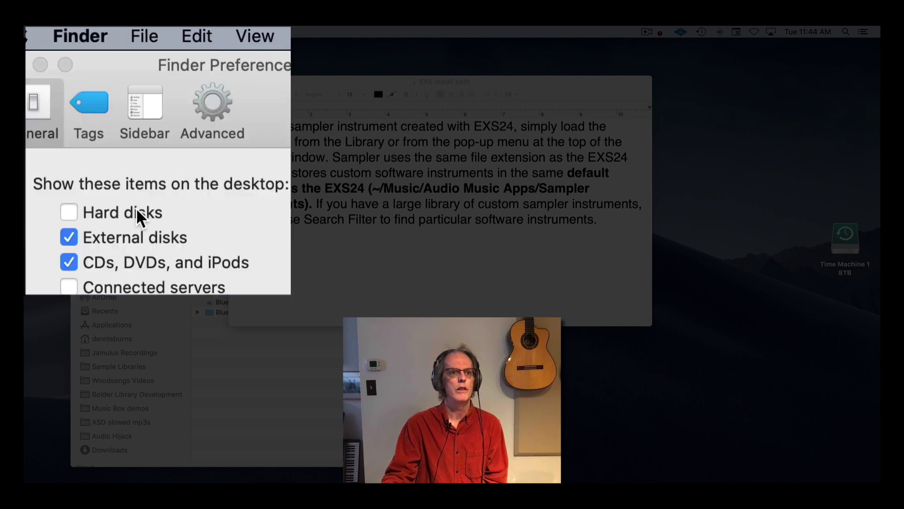
pyautogui.click(68, 212)
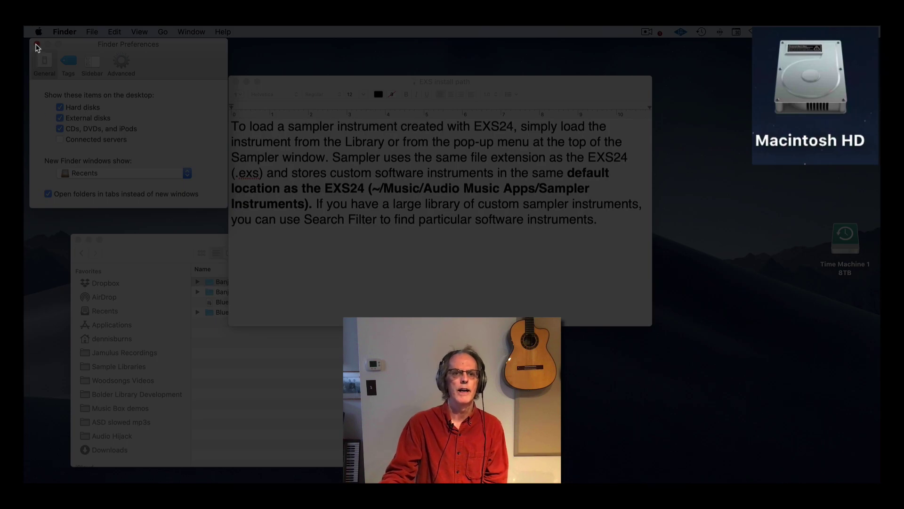
pyautogui.click(36, 44)
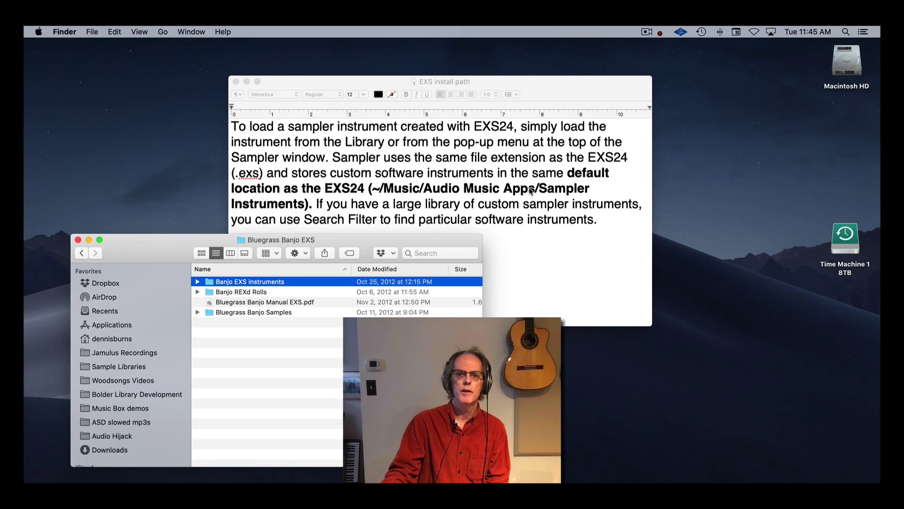
# Step: In a separate window, open the BOLDER Sounds folder in the home folder's Music/Audio Music Apps/Sampler Instruments
pyautogui.doubleClick(847, 61)
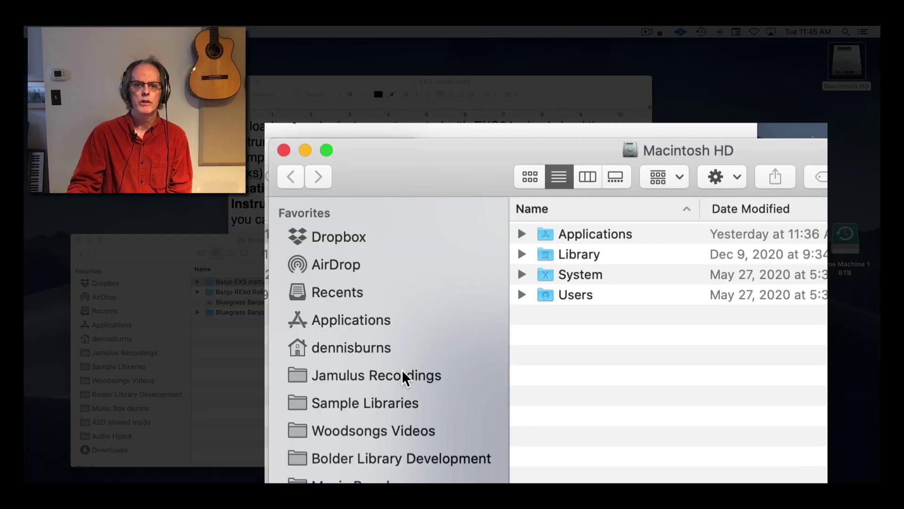
pyautogui.click(384, 350)
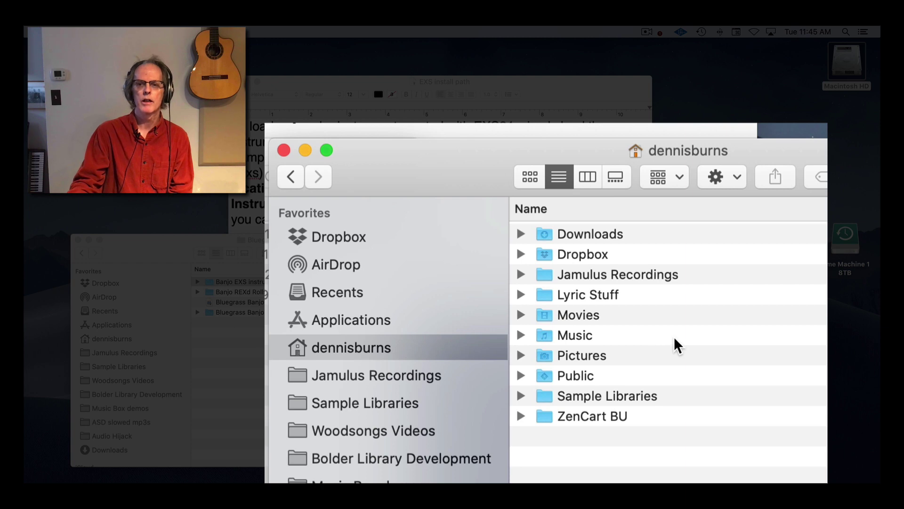
pyautogui.doubleClick(582, 336)
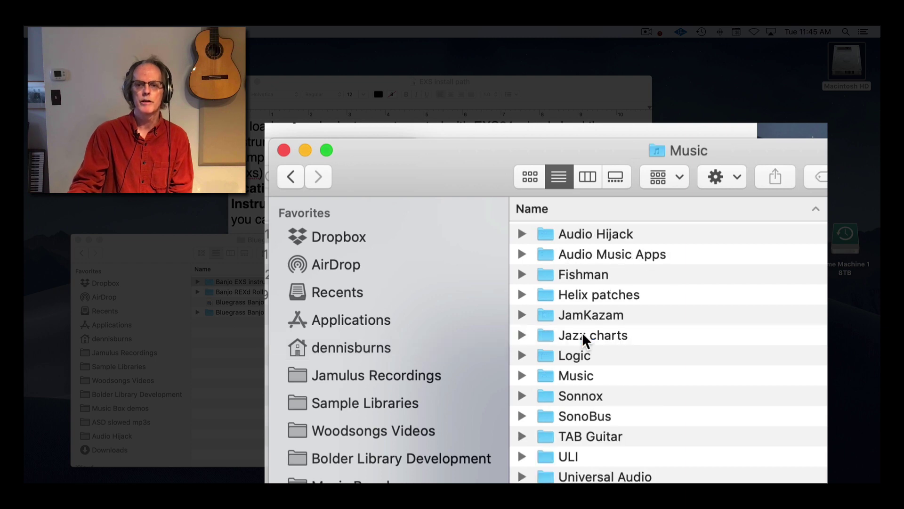
pyautogui.doubleClick(645, 254)
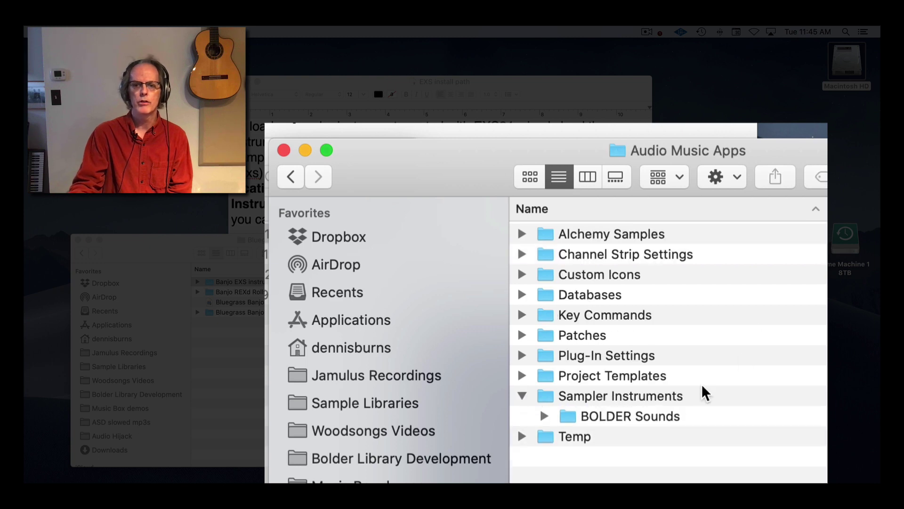
pyautogui.doubleClick(663, 397)
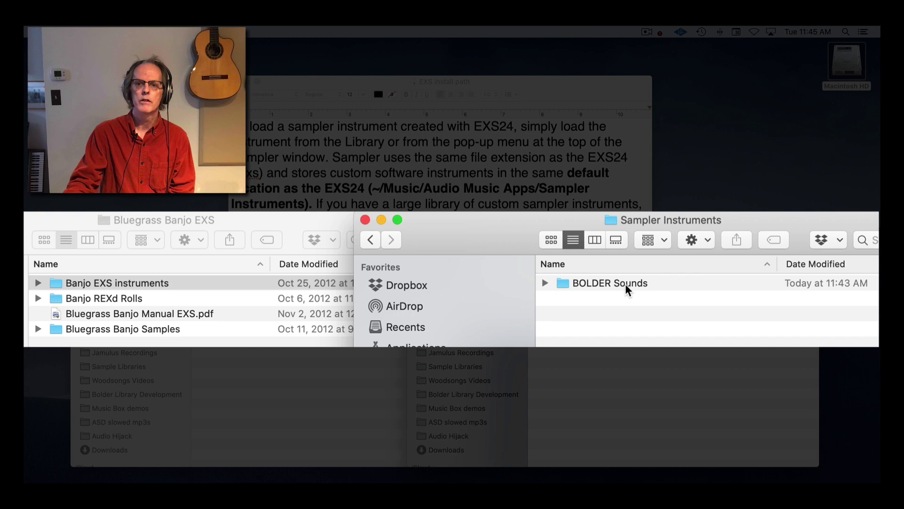
pyautogui.doubleClick(626, 282)
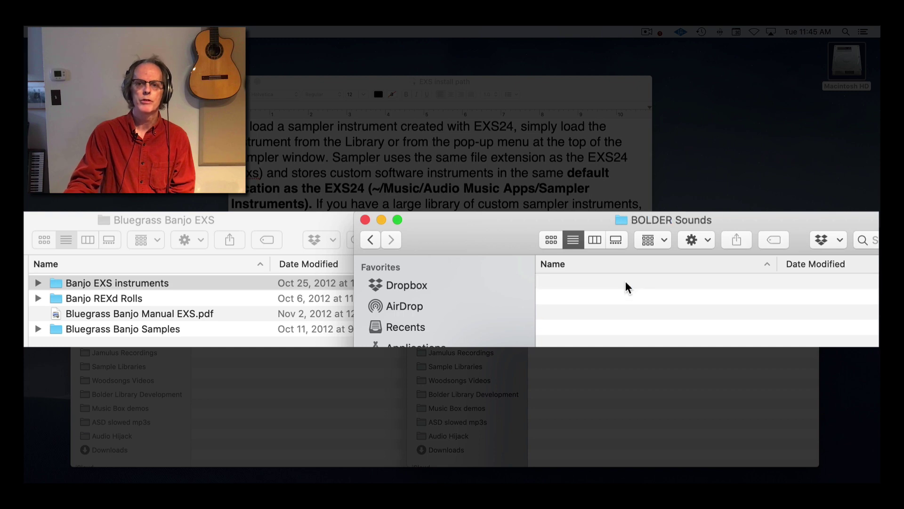
# Step: Move the Banjo EXS instruments folder from Bluegrass Banjo EXS into the BOLDER Sounds folder
pyautogui.press('super+grave')
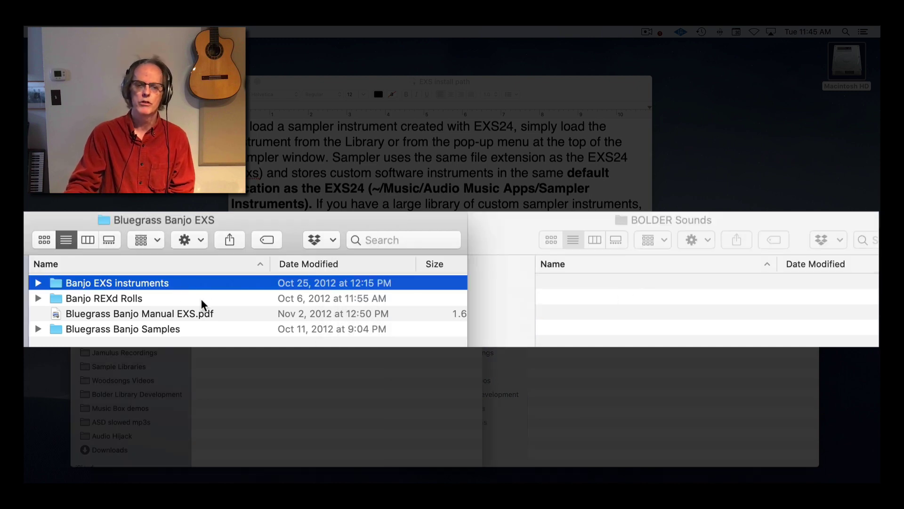
pyautogui.moveTo(57, 283); pyautogui.dragTo(669, 341)
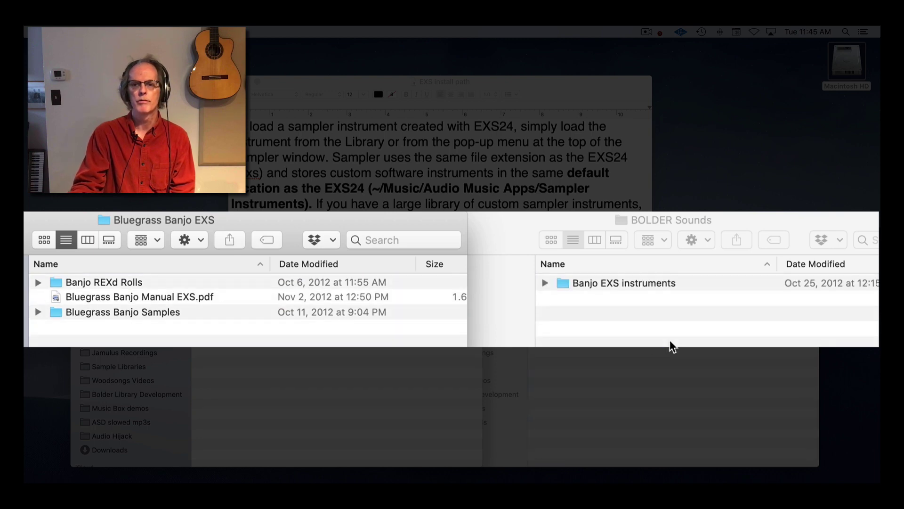
pyautogui.click(610, 393)
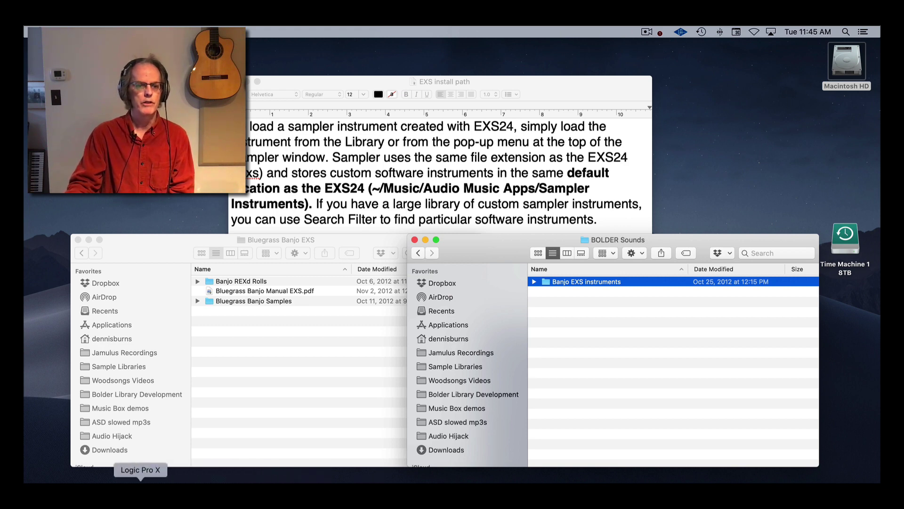
# Step: Switch to Logic Pro X and start a new project
pyautogui.click(140, 478)
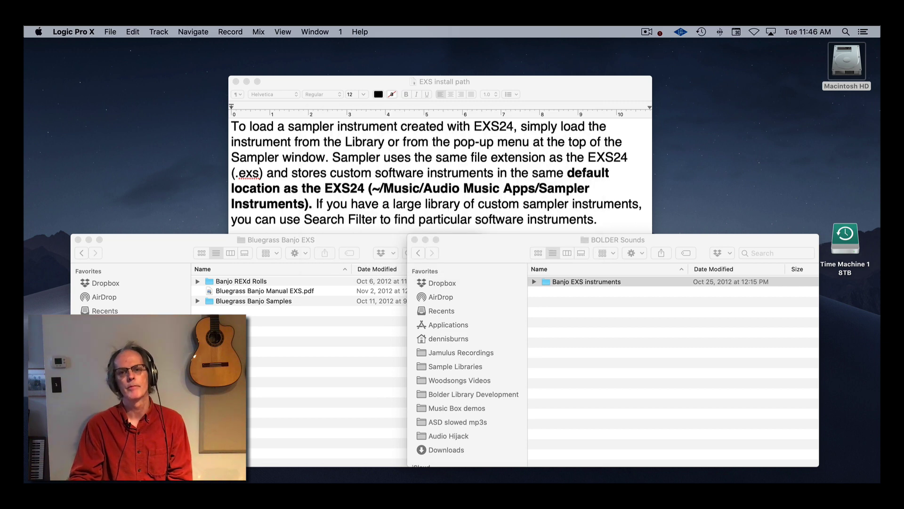
pyautogui.click(112, 31)
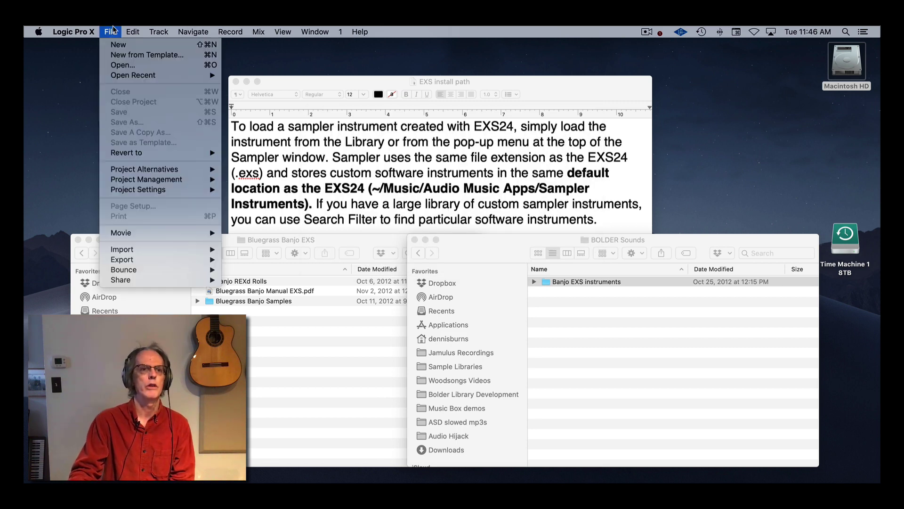
pyautogui.click(115, 44)
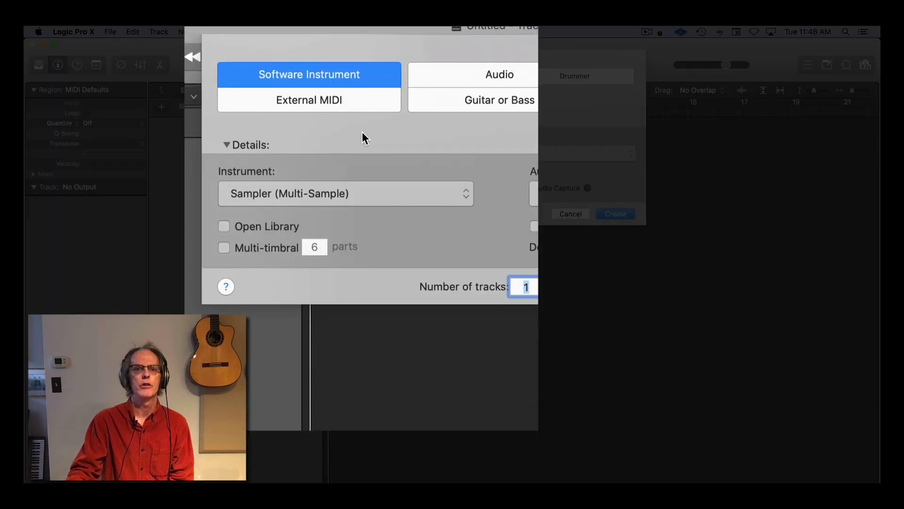
# Step: Create one software instrument track using the stereo Sampler (Multi-Sample), and move its plug-in window higher on the screen
pyautogui.click(406, 192)
pyautogui.moveTo(406, 192)
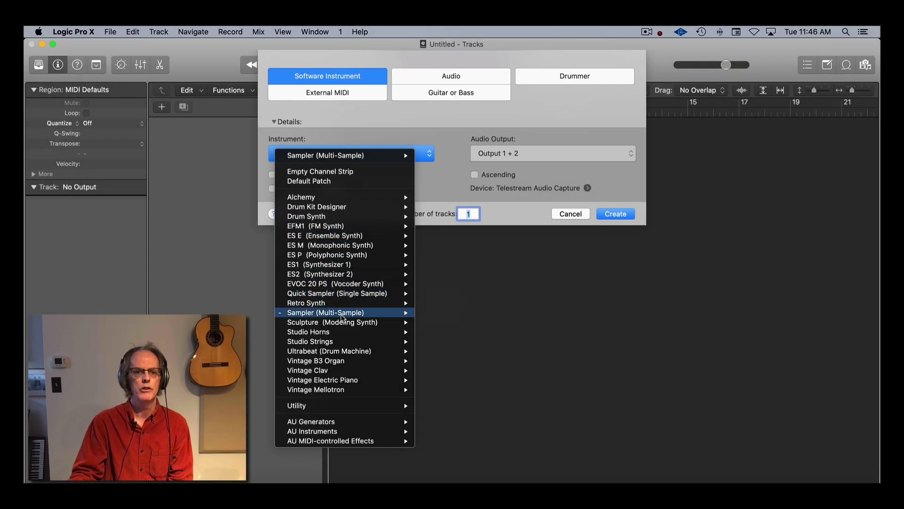
pyautogui.moveTo(343, 315)
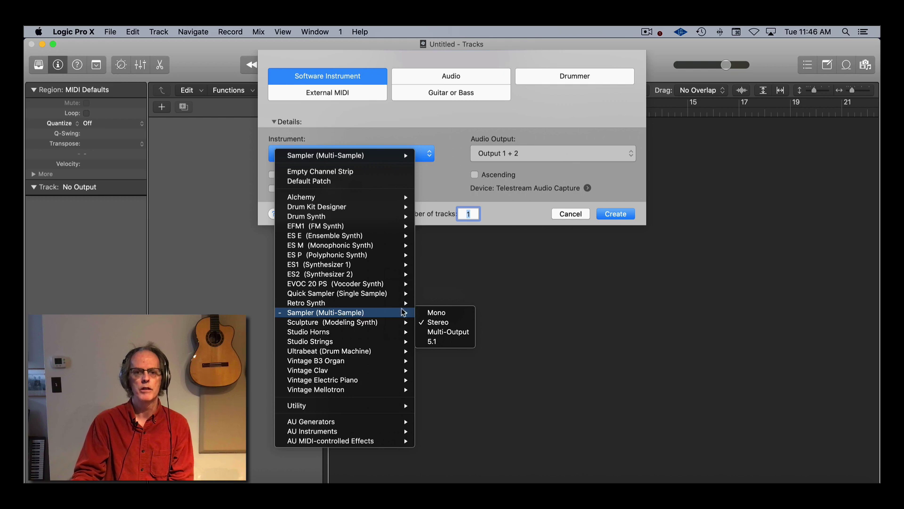
pyautogui.click(441, 323)
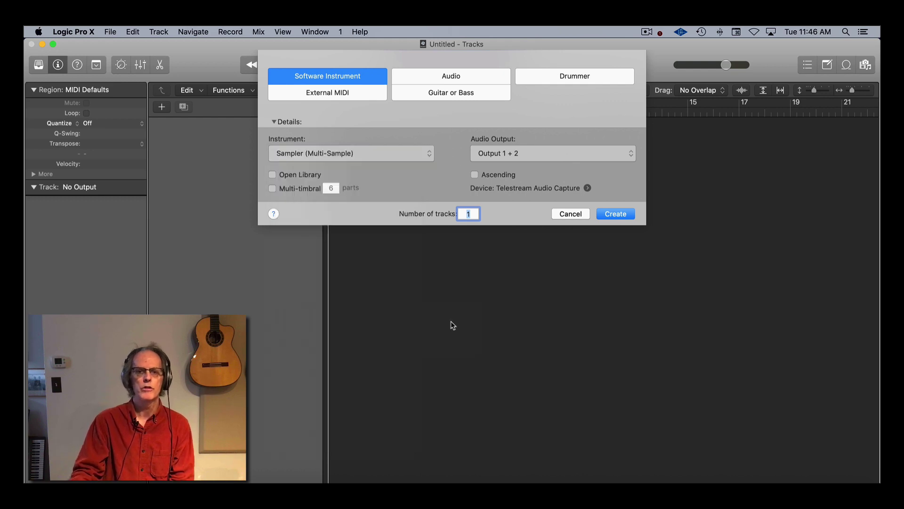
pyautogui.click(608, 215)
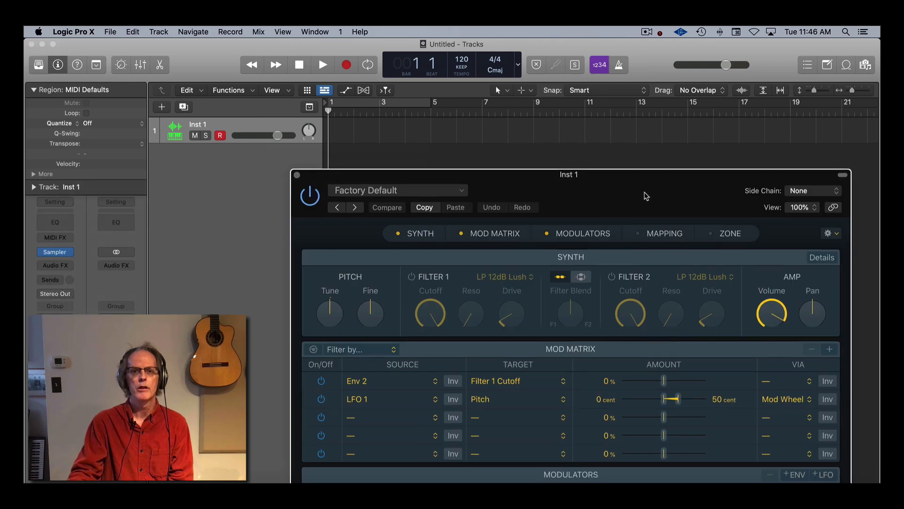
pyautogui.moveTo(644, 196); pyautogui.dragTo(584, 69)
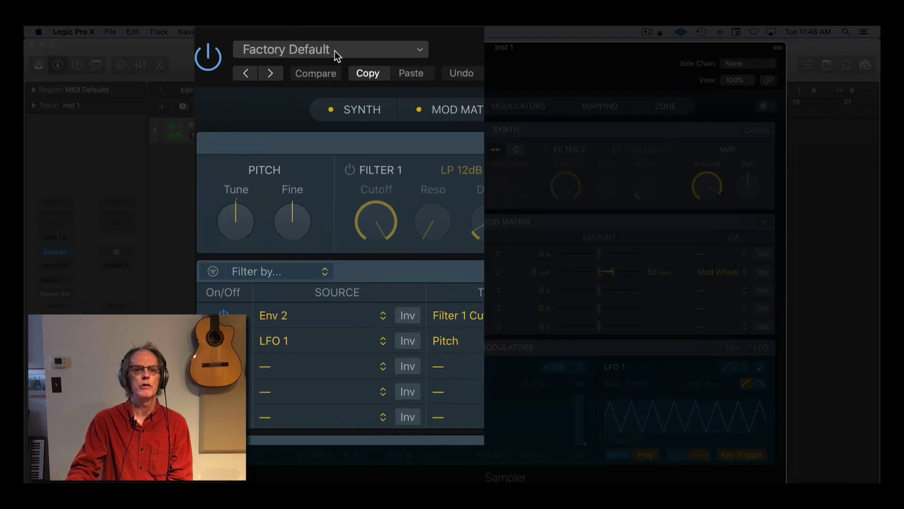
# Step: Load the Banjo map 1 instrument from BOLDER Sounds/Banjo EXS instruments/Banjo NO KeySwitches into the Sampler
pyautogui.click(418, 51)
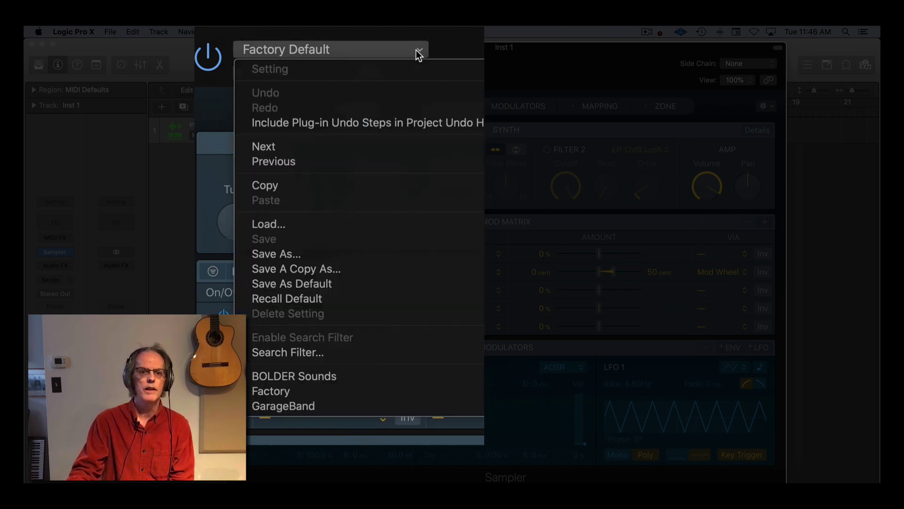
pyautogui.moveTo(346, 383)
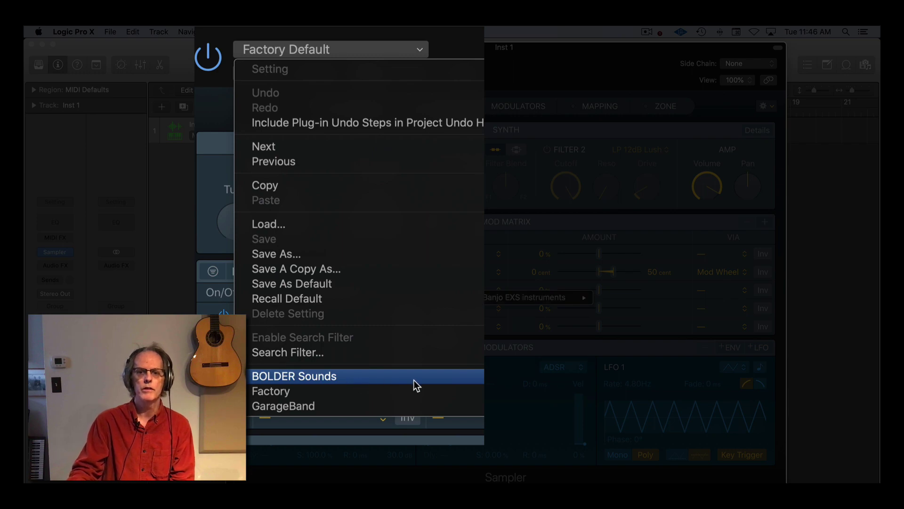
pyautogui.moveTo(490, 302)
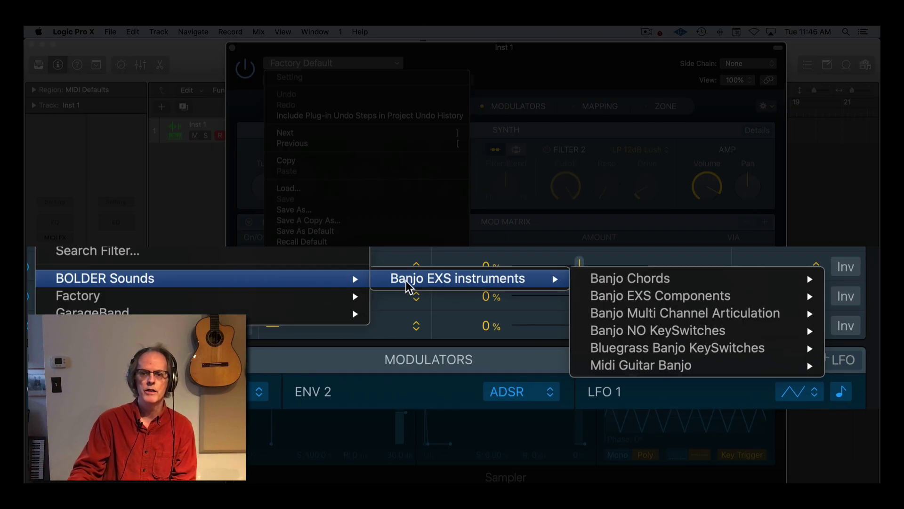
pyautogui.moveTo(626, 282)
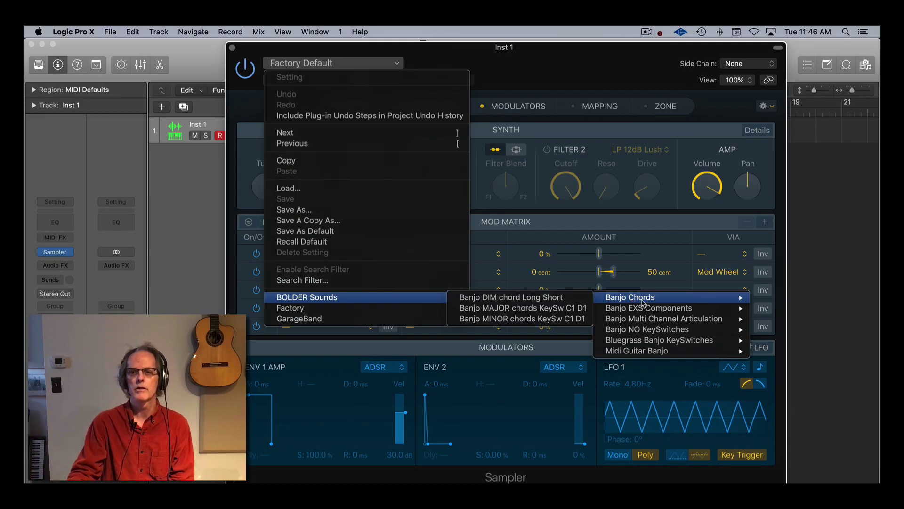
pyautogui.moveTo(649, 330)
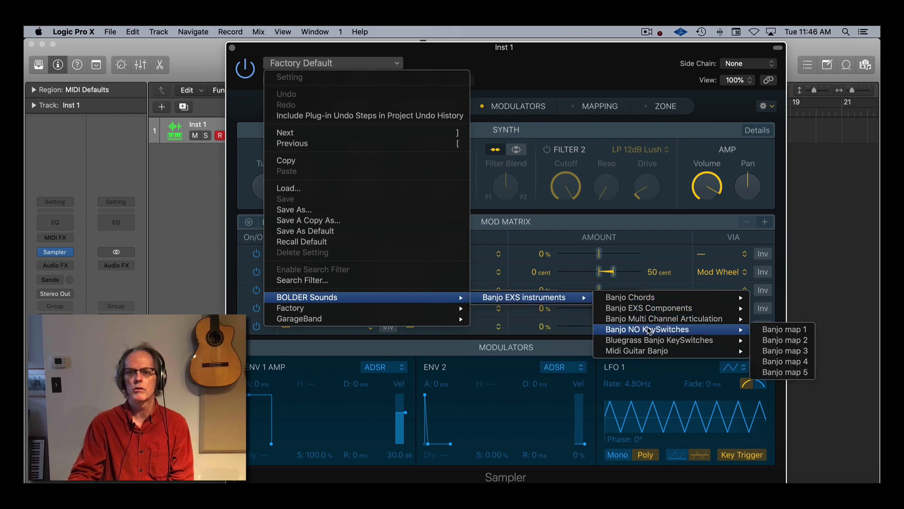
pyautogui.click(782, 329)
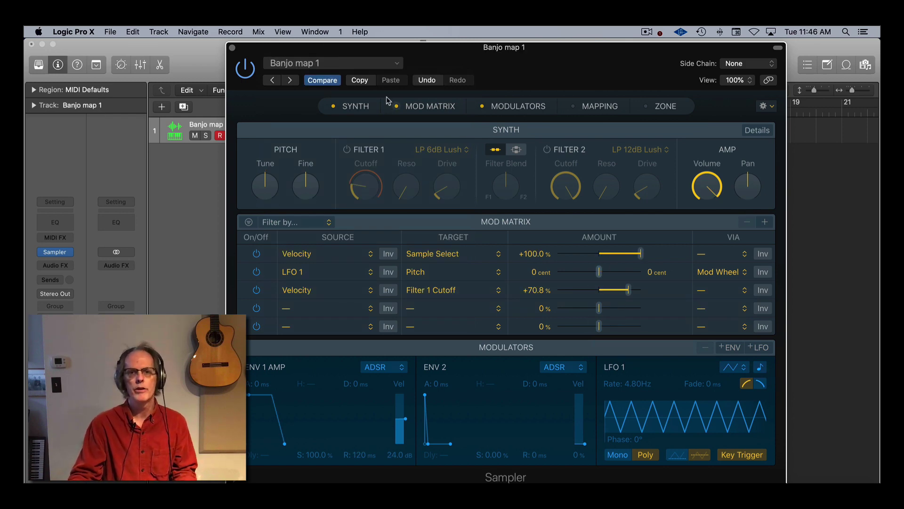
# Step: Show the on-screen keyboard and play a few notes between C3 and C5 to audition the loaded banjo
pyautogui.click(315, 32)
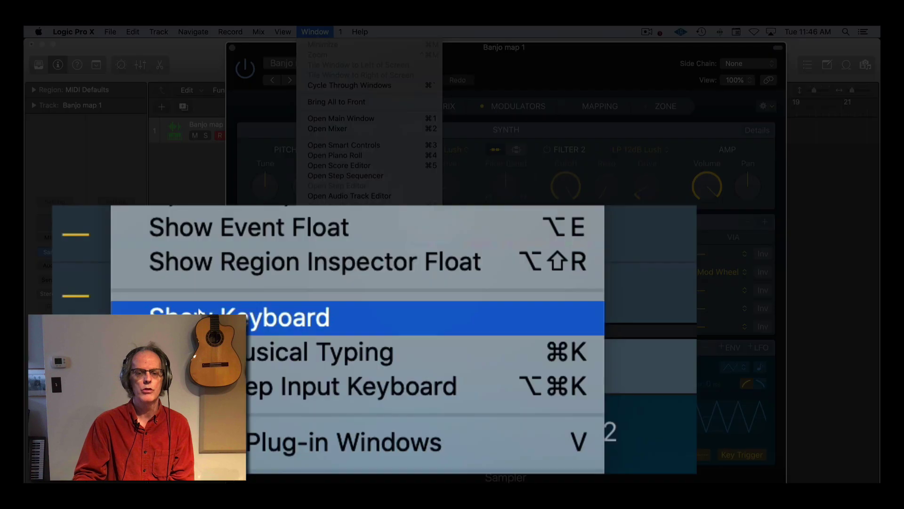
pyautogui.click(200, 312)
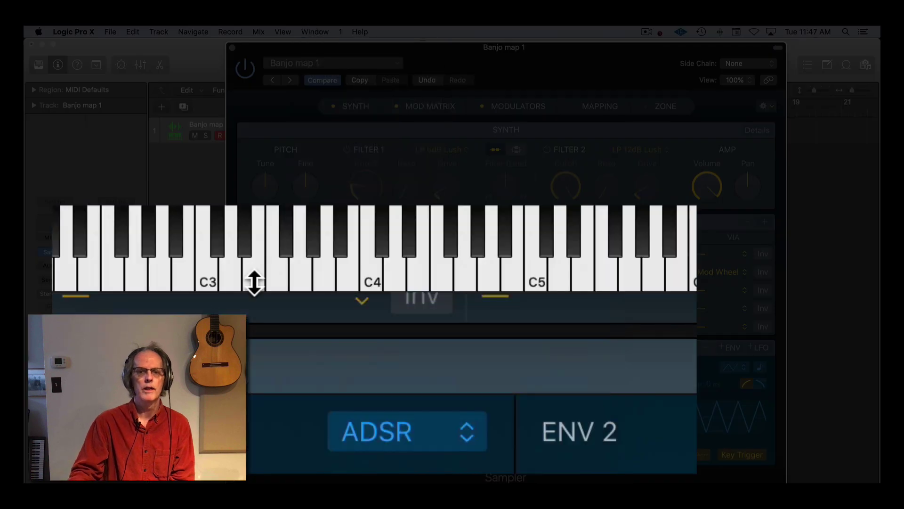
pyautogui.click(306, 264)
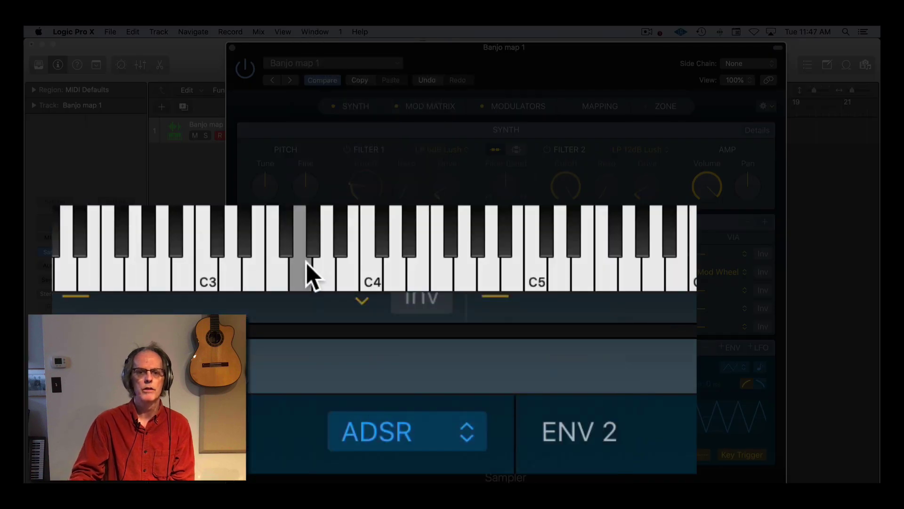
pyautogui.click(425, 276)
pyautogui.click(490, 268)
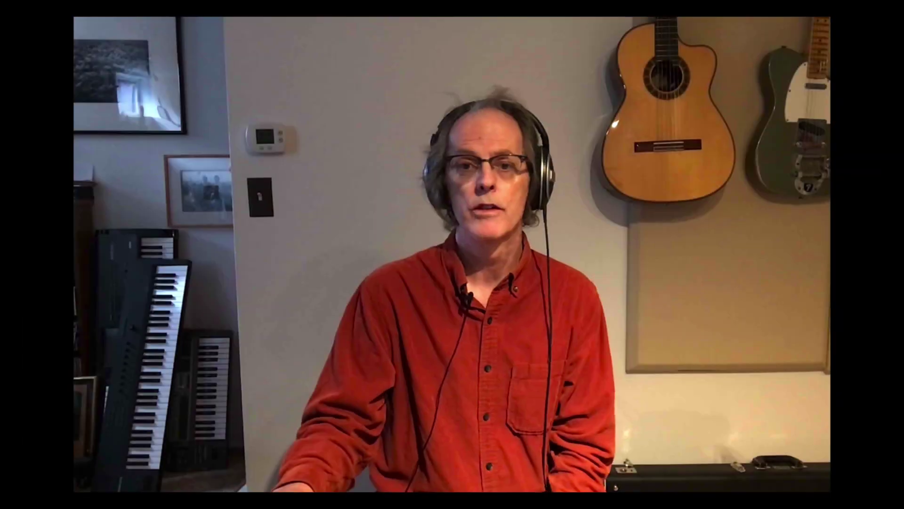